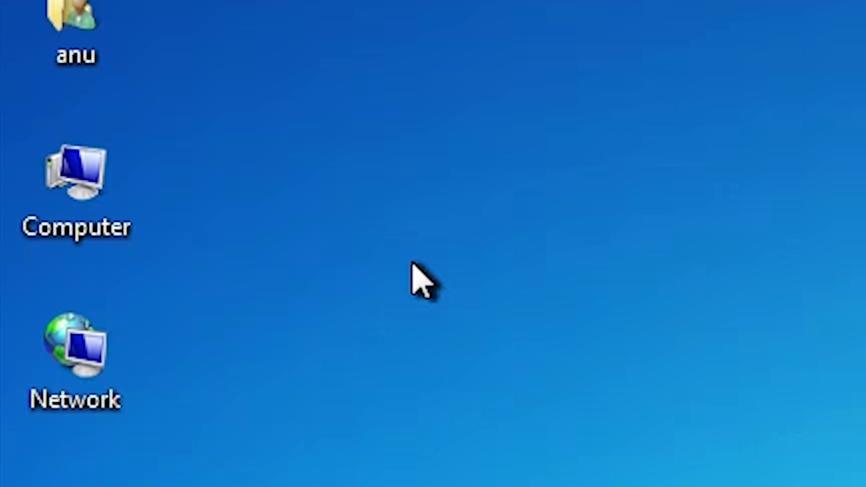
- Check the computer's system information from Computer's properties, then close that window
right_click(88, 219)
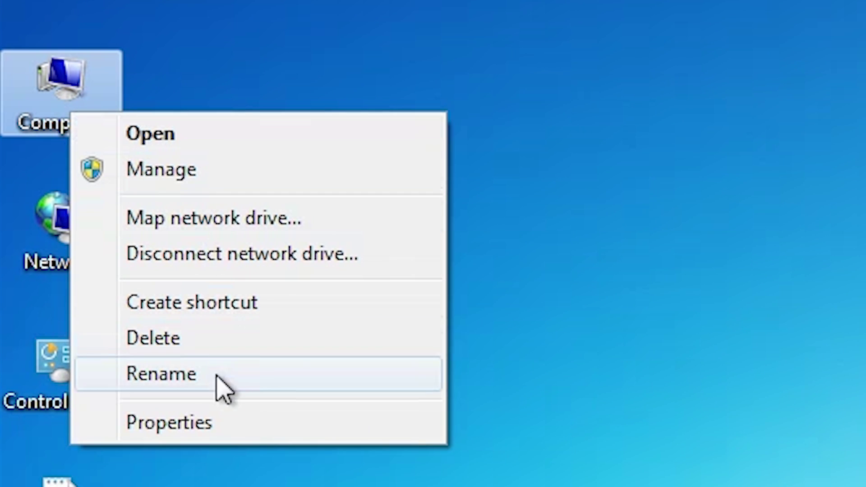
click(202, 429)
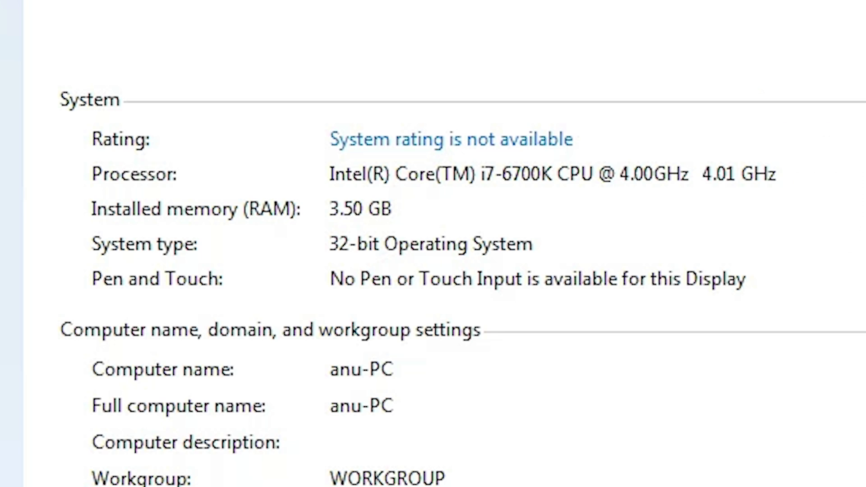
click(88, 244)
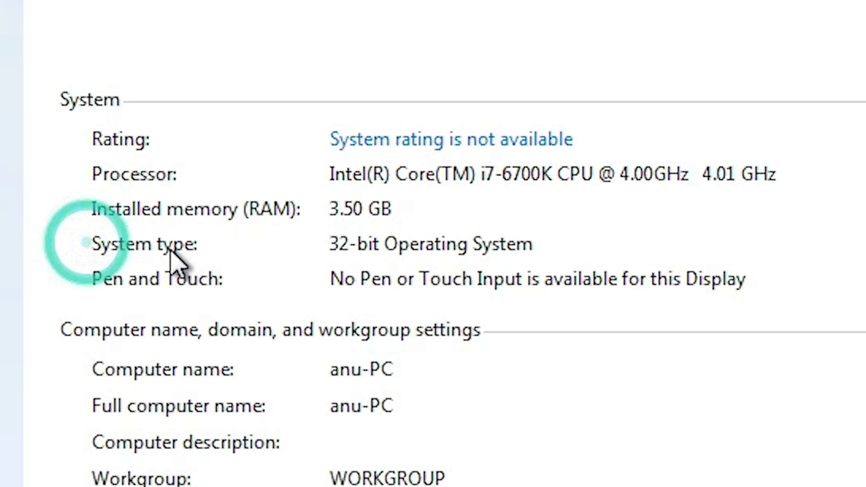
click(335, 250)
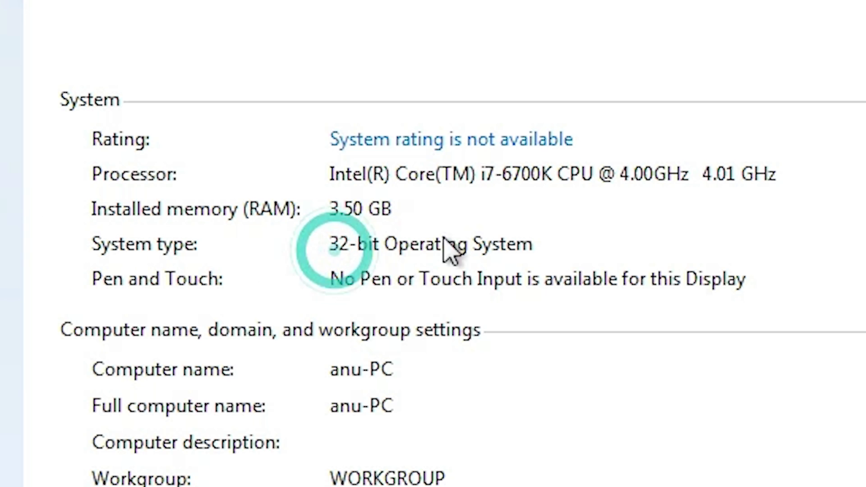
click(545, 236)
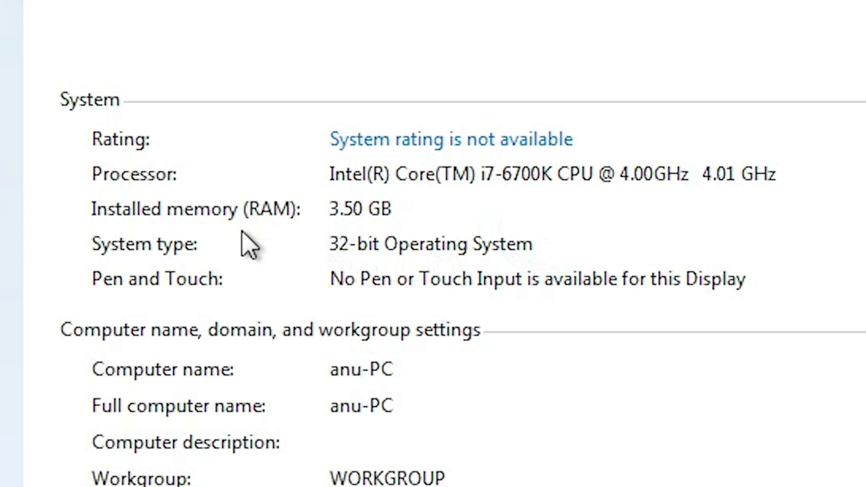
click(321, 254)
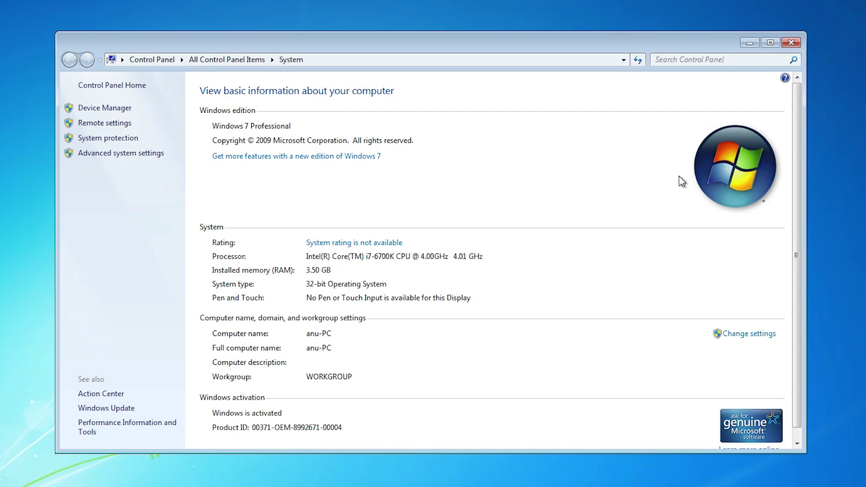
click(789, 44)
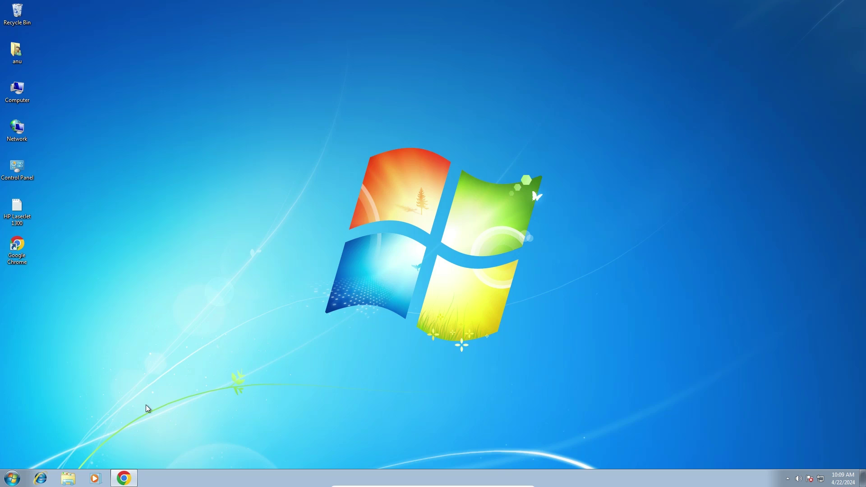
- Rerun the 'epson l3115 driver' search and open the first Epson result in a new tab
click(124, 479)
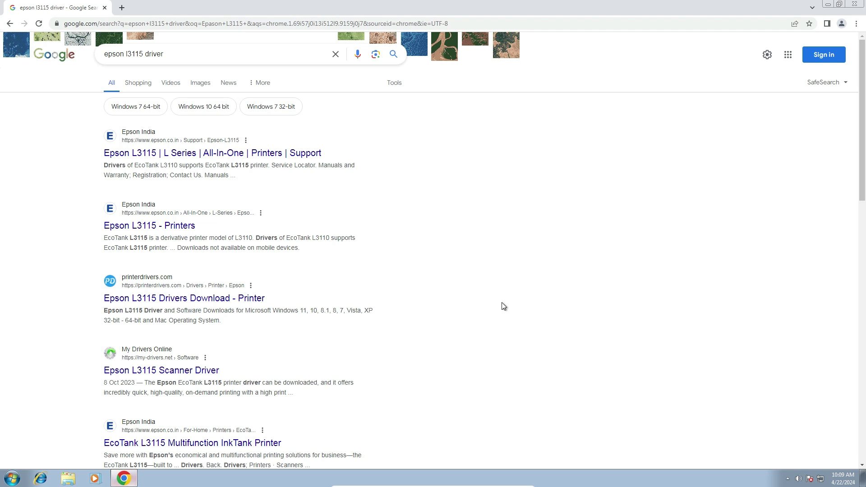
triple_click(173, 57)
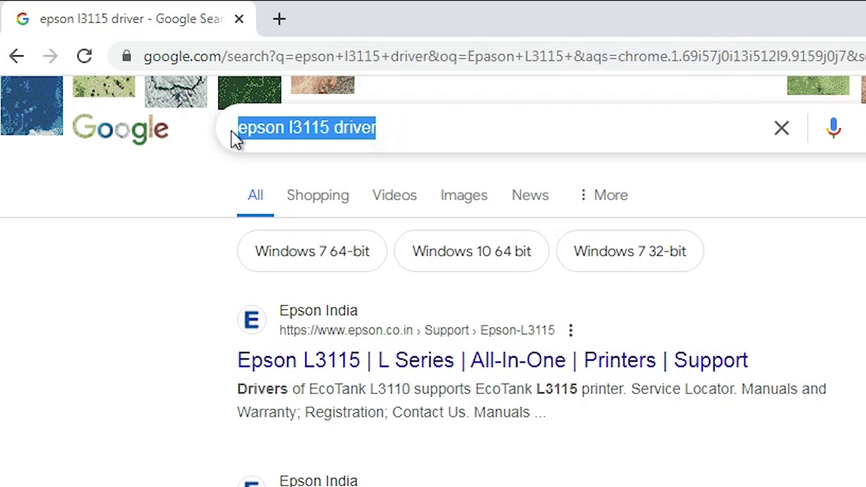
click(420, 136)
key(Return)
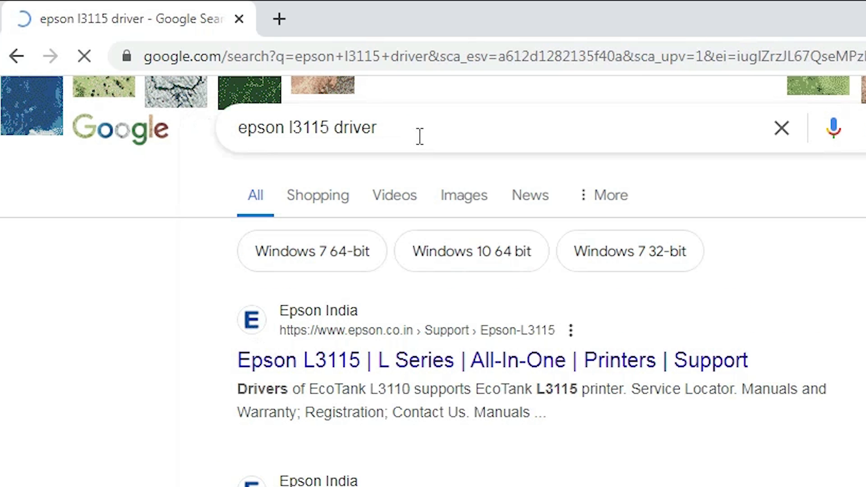
right_click(384, 362)
click(453, 378)
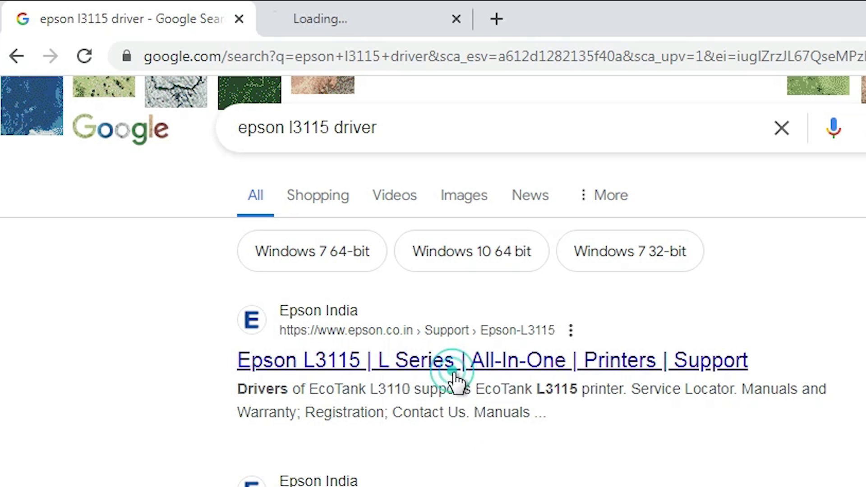
- On the Epson L3115 support page, filter Downloads to Windows 7 32-bit
click(419, 14)
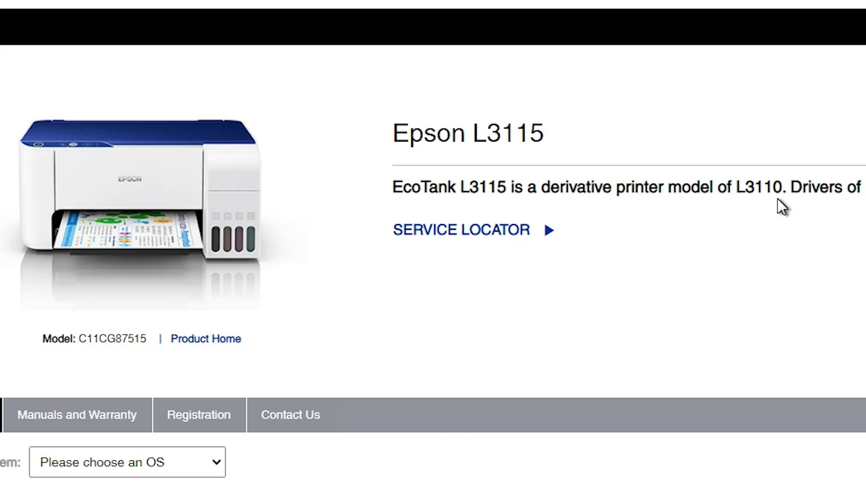
drag(738, 187, 782, 193)
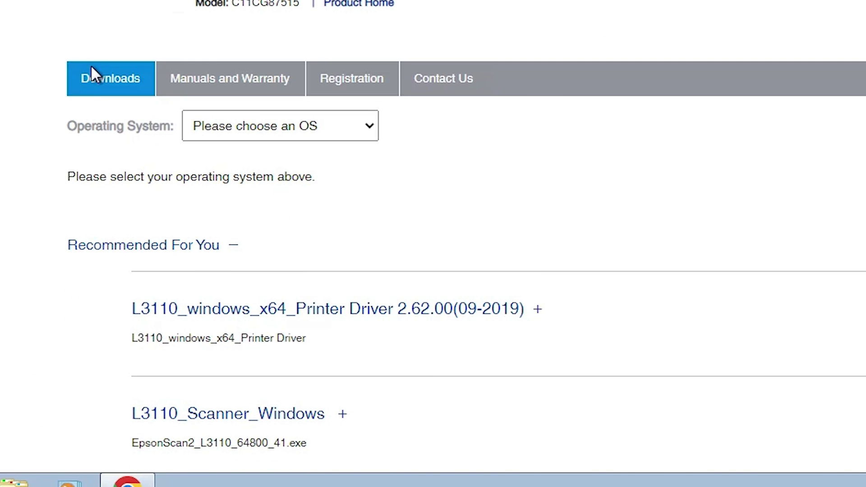
click(93, 79)
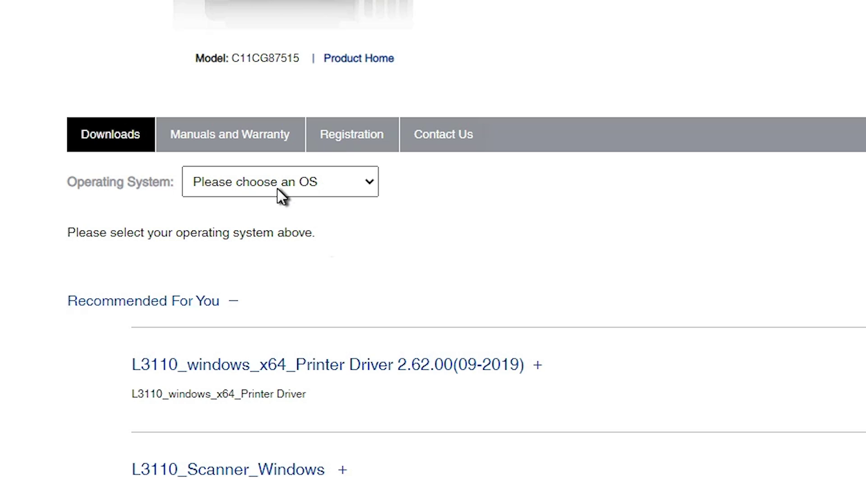
click(315, 189)
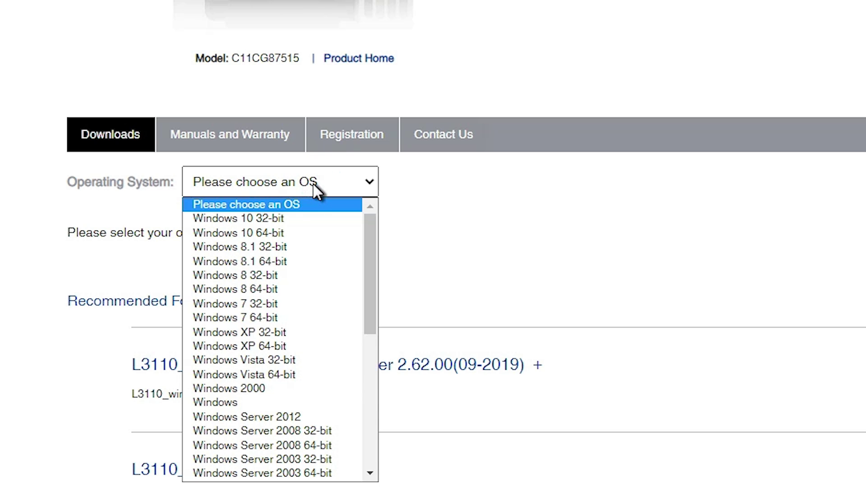
click(308, 304)
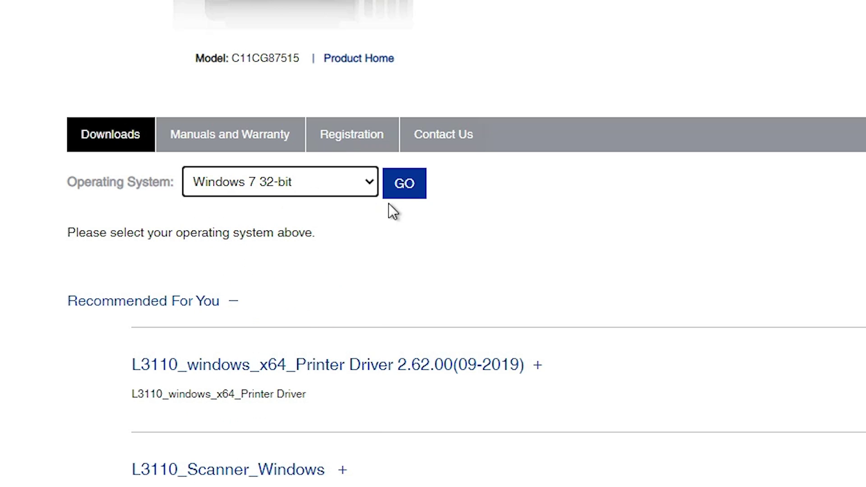
click(404, 185)
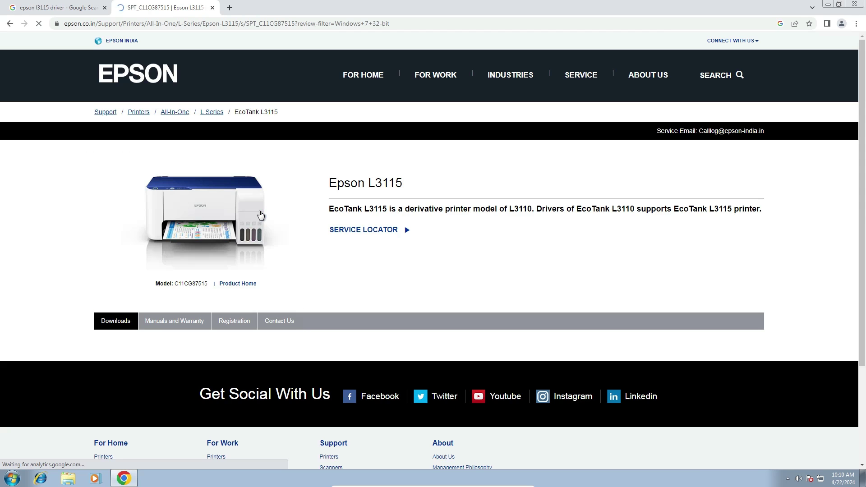
- Open the L3110_Scanner_Windows download in a new tab and accept the licence to download EpsonScan2
scroll(281, 306, down, 4)
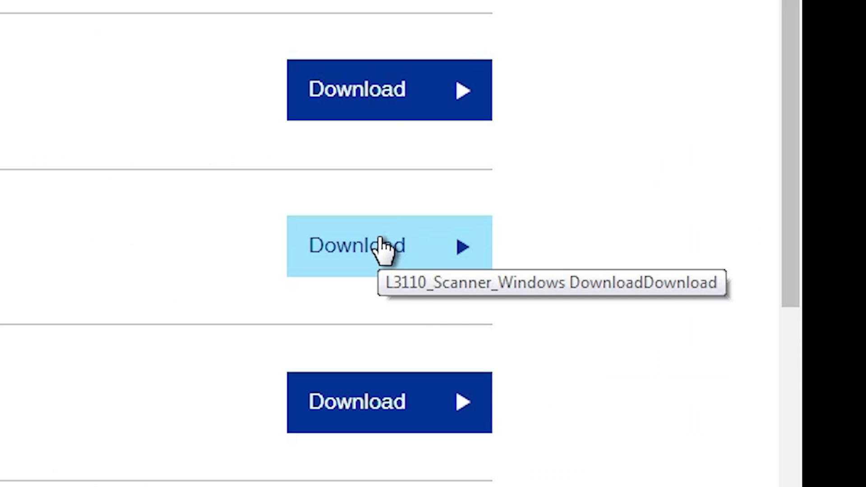
right_click(801, 238)
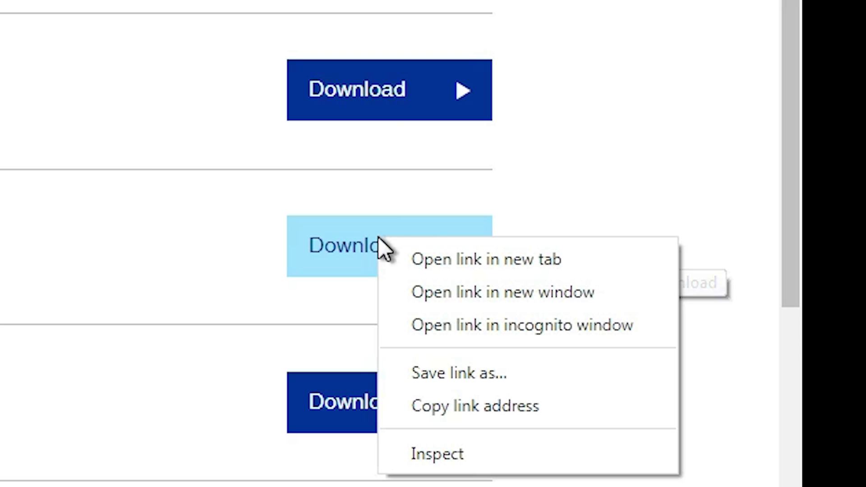
click(437, 264)
click(285, 7)
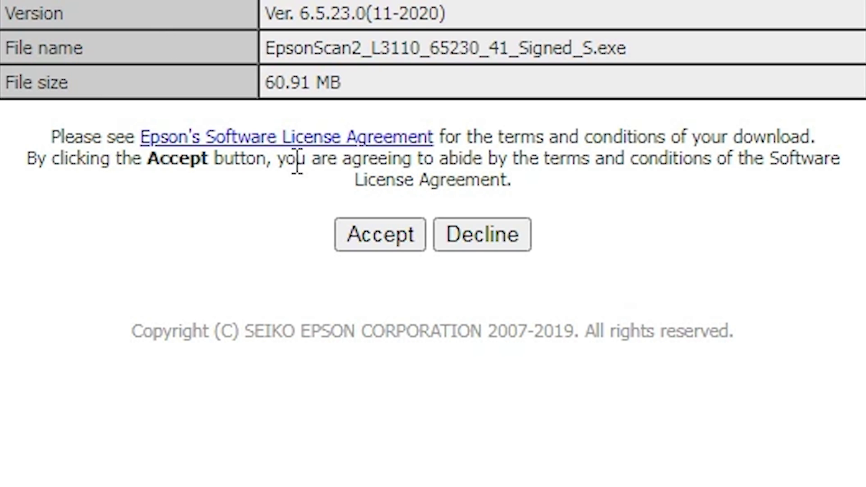
click(393, 238)
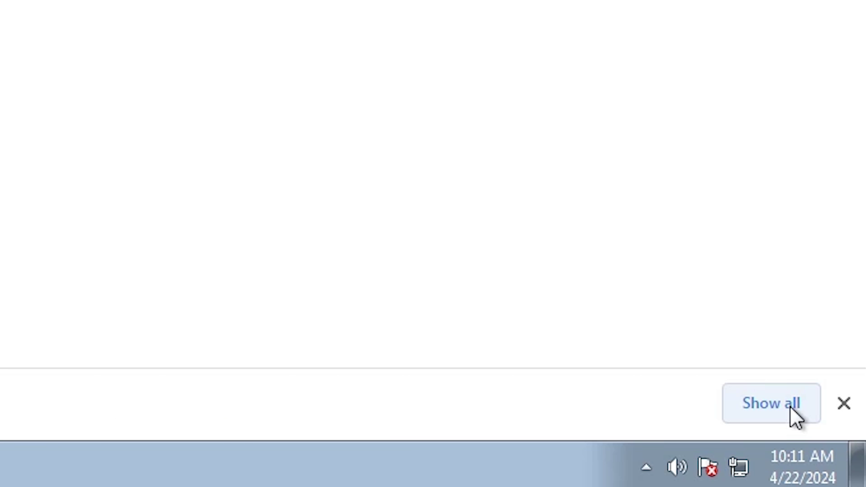
- Move the downloaded EpsonScan2 installer from the Downloads folder onto the desktop
click(791, 404)
click(218, 218)
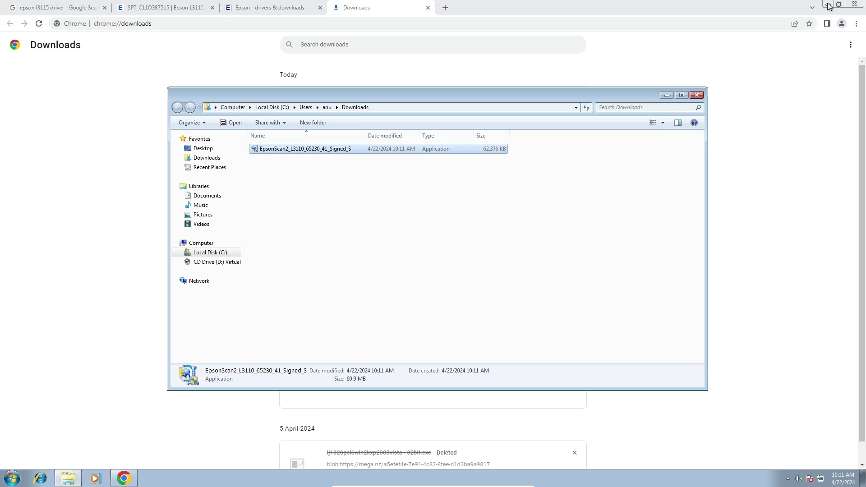
click(829, 5)
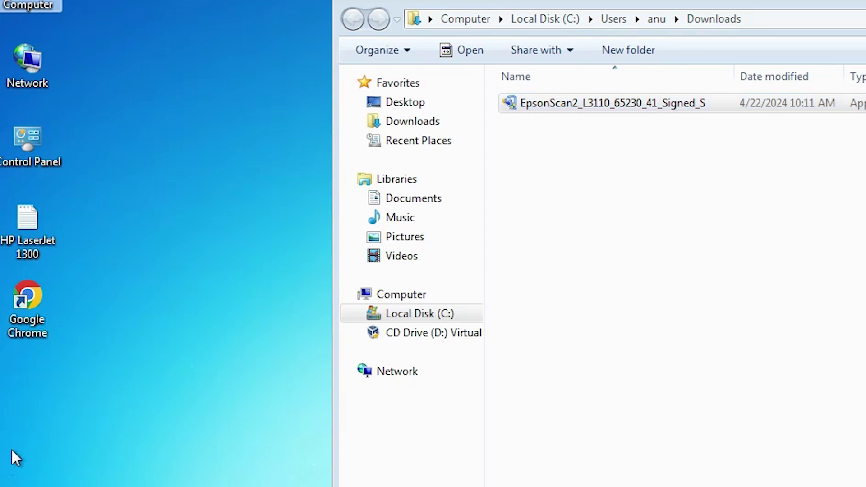
drag(613, 103, 16, 458)
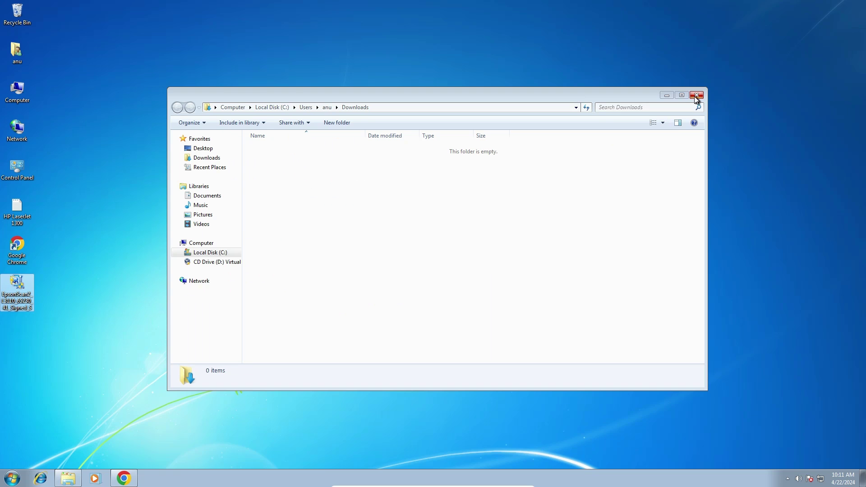
click(696, 96)
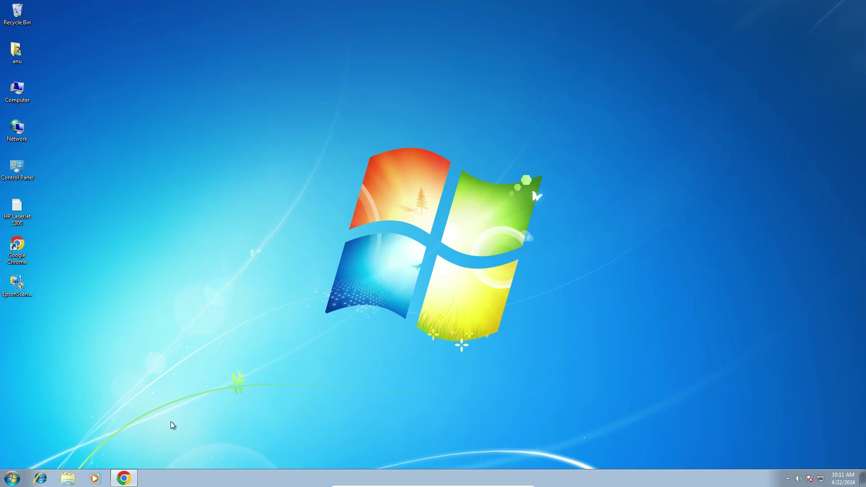
- Back in Chrome, close the Downloads and Epson L3110 licence tabs
click(123, 480)
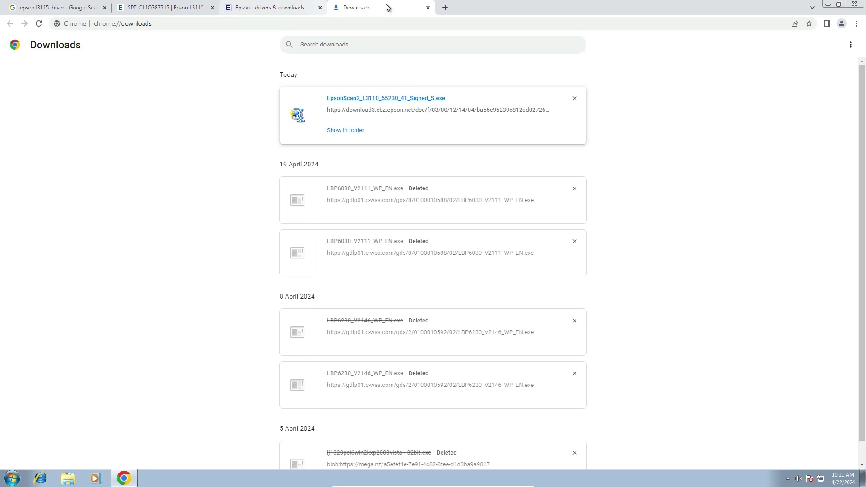
click(428, 8)
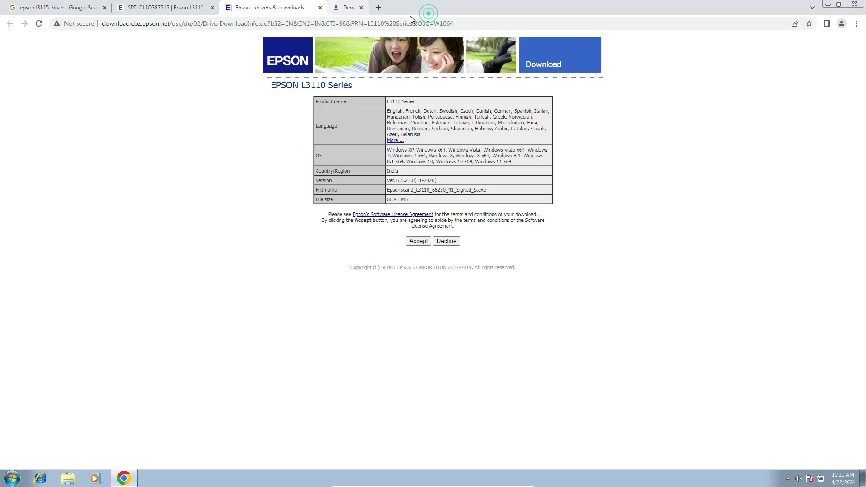
click(320, 8)
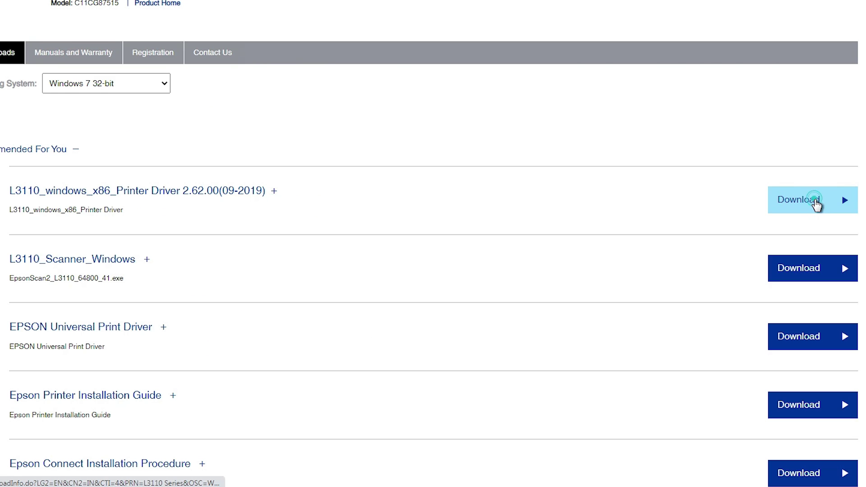
- Download the L3110_windows_x86 printer driver after accepting the licence, and place it on the desktop
click(817, 204)
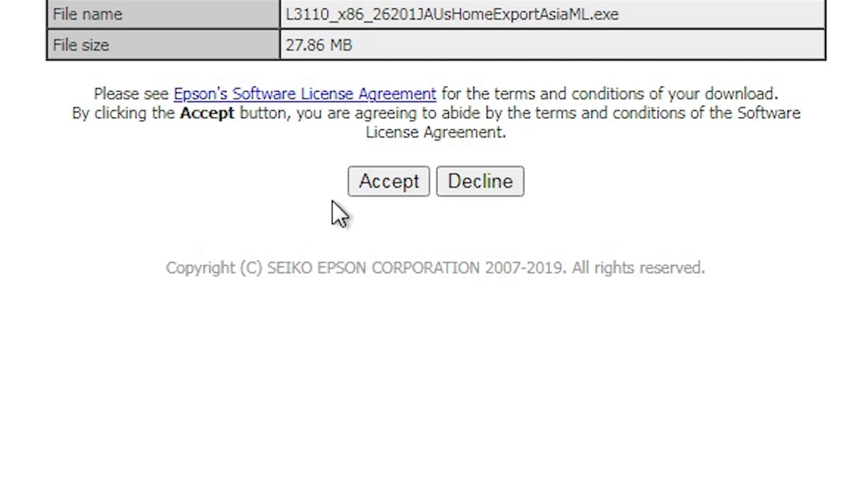
click(400, 181)
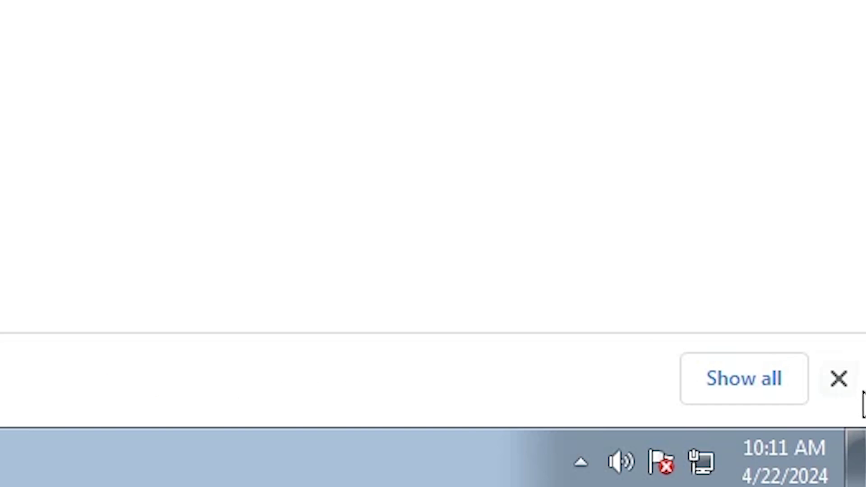
click(775, 383)
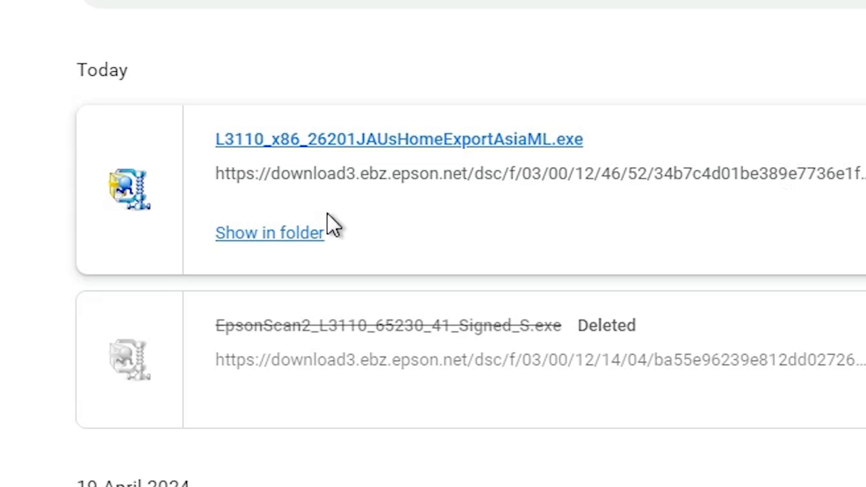
click(306, 230)
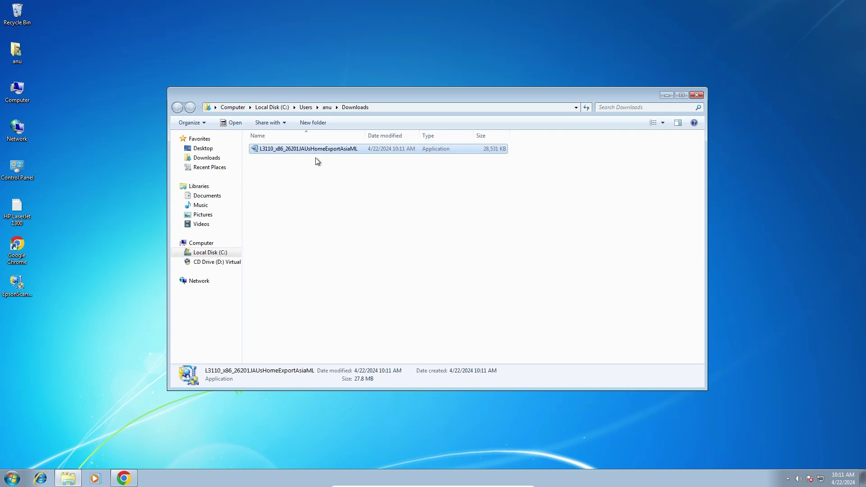
drag(310, 146, 45, 343)
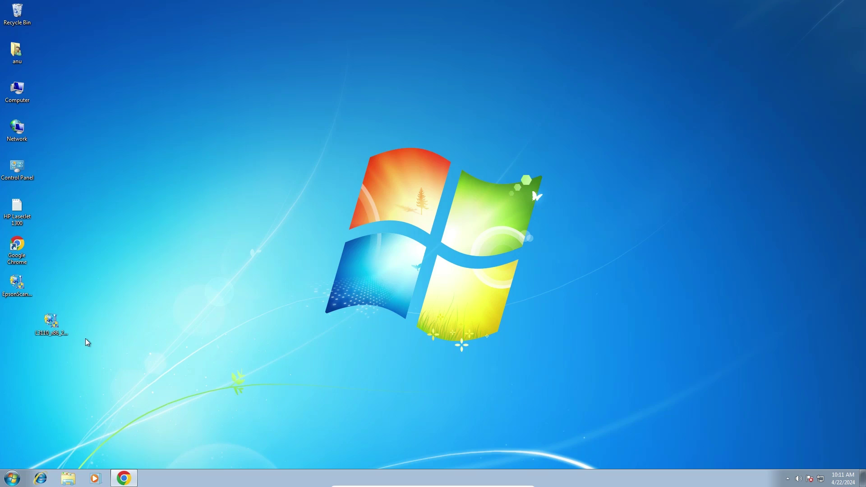
drag(53, 325, 50, 253)
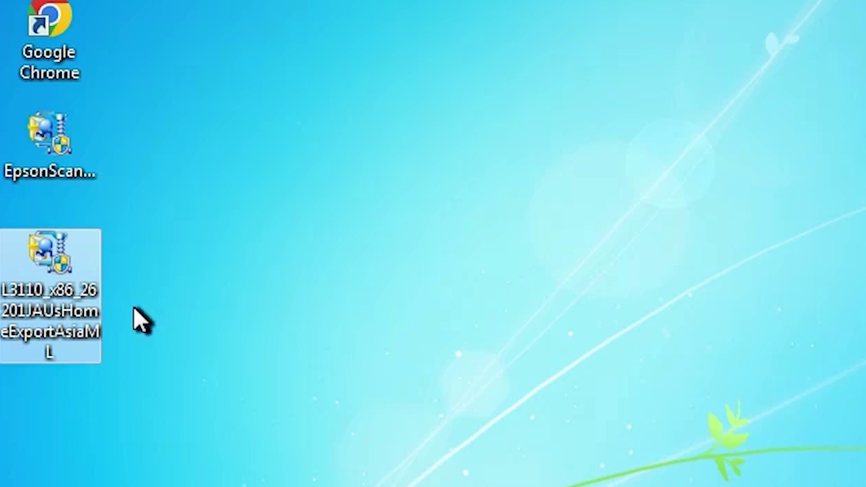
right_click(40, 293)
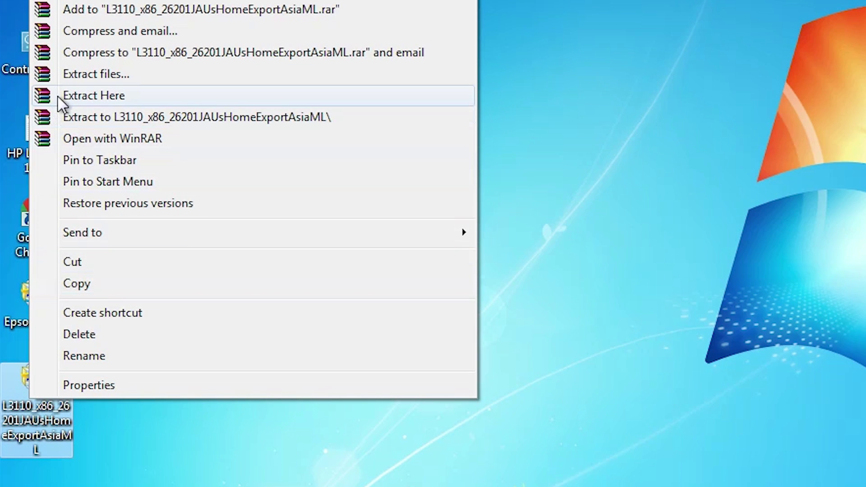
- Extract the L3110_x86 driver package on the desktop and inspect its WINX86 folder
click(66, 1)
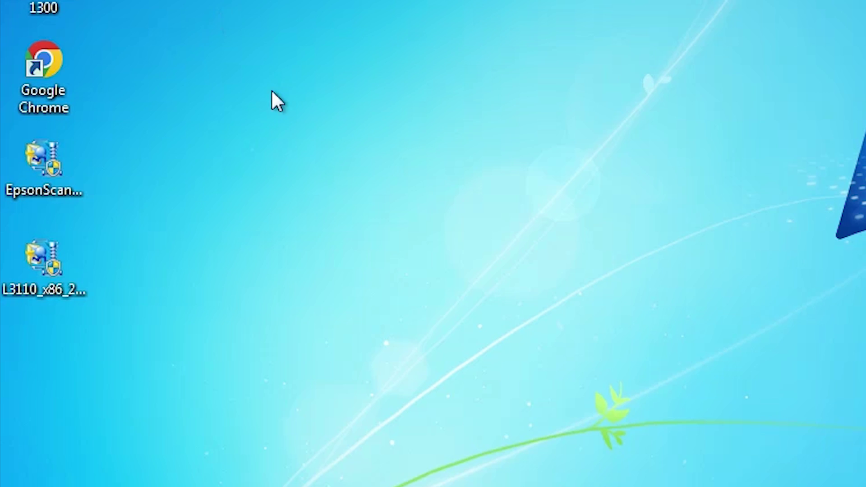
click(43, 392)
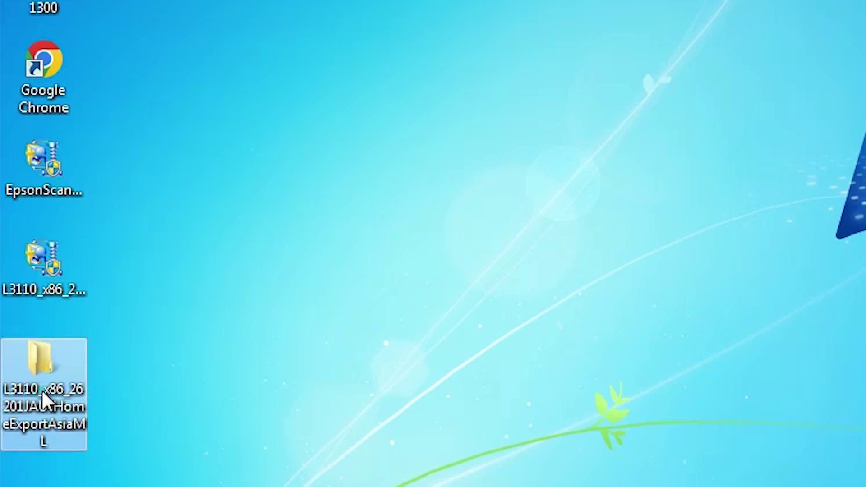
double_click(54, 381)
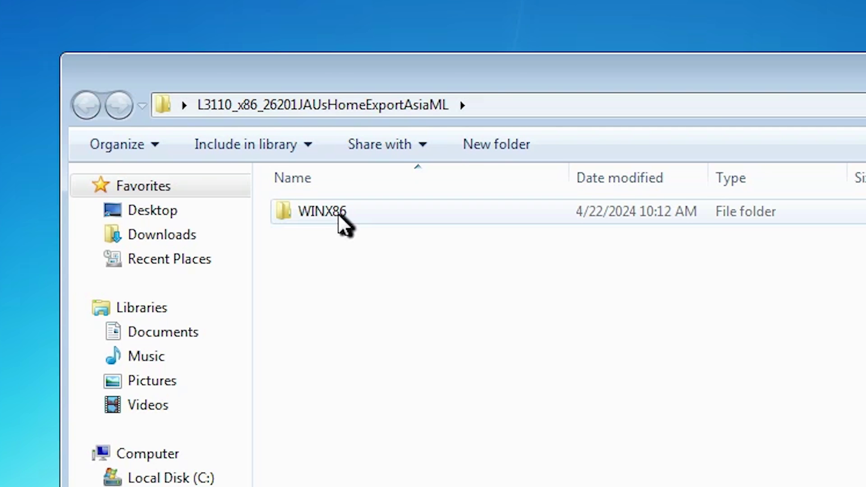
double_click(370, 221)
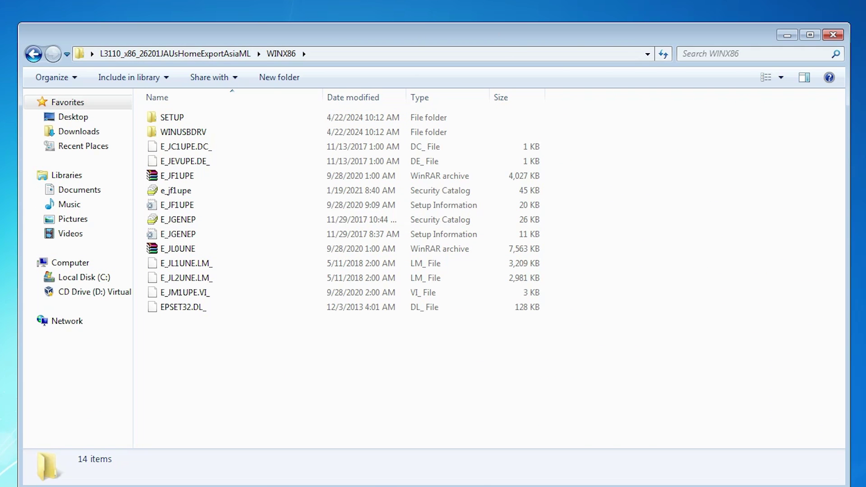
click(841, 36)
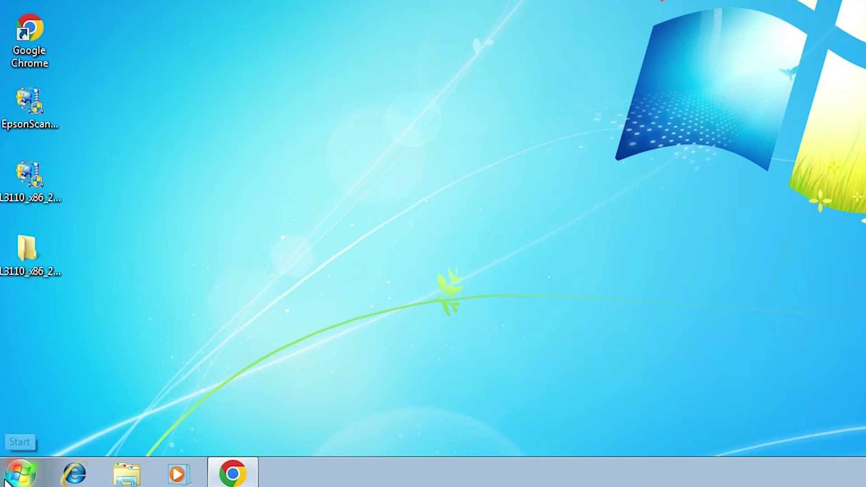
- Go to Control Panel > Devices and Printers and choose Add a printer
click(7, 481)
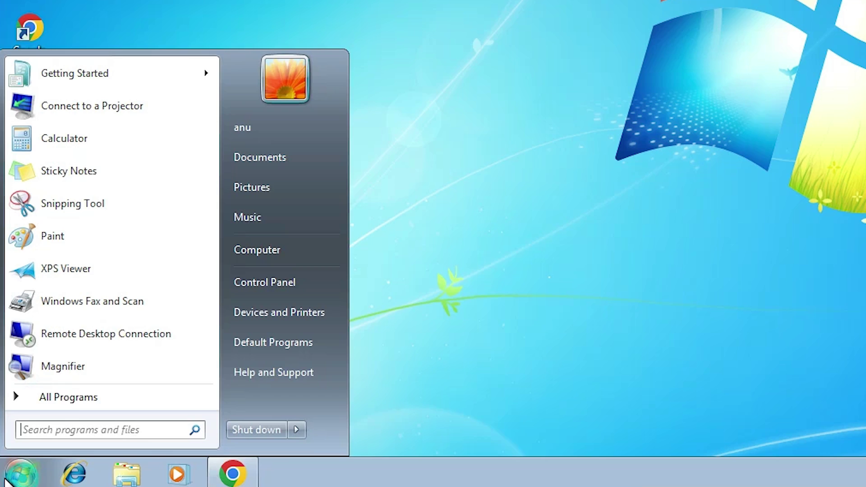
click(306, 284)
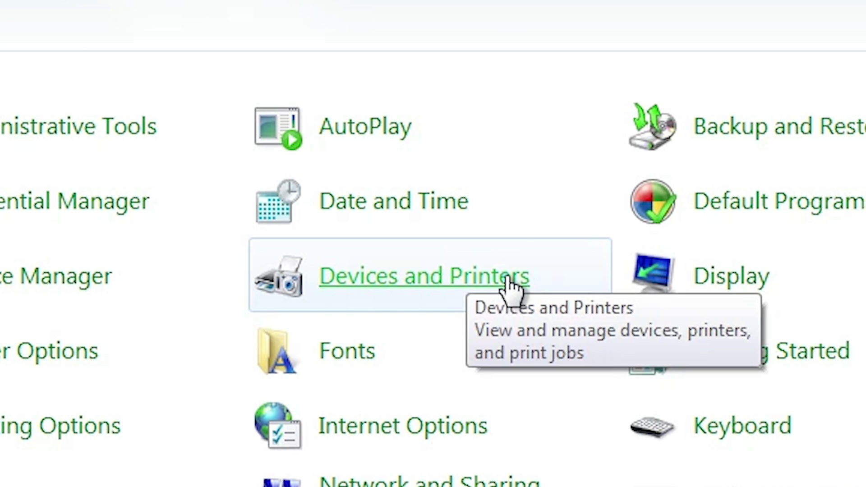
click(508, 277)
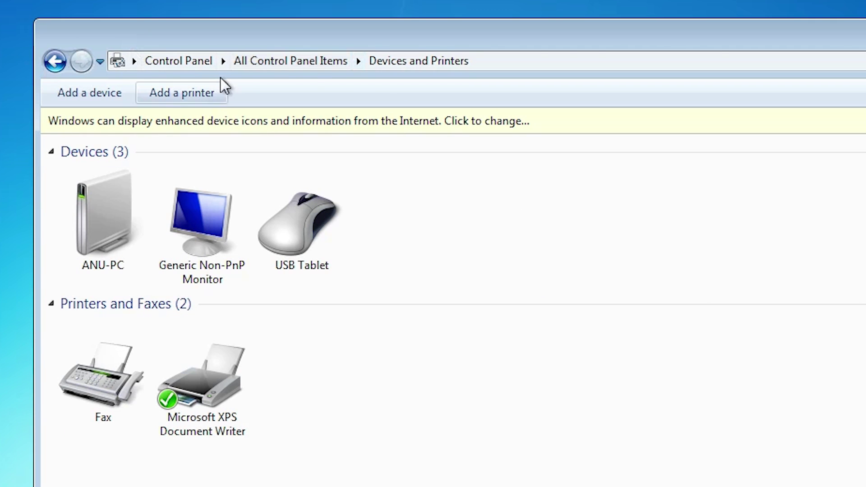
click(202, 96)
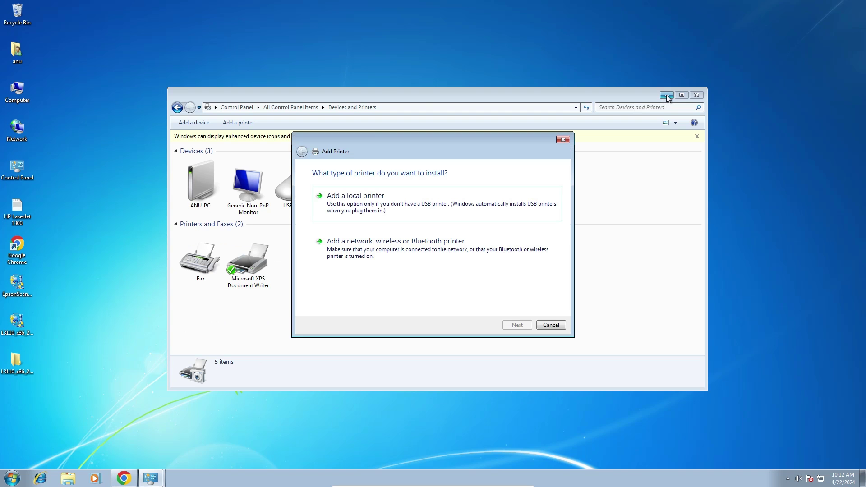
- Add a local printer on the existing USB_001 (Local Port) port and continue
click(666, 95)
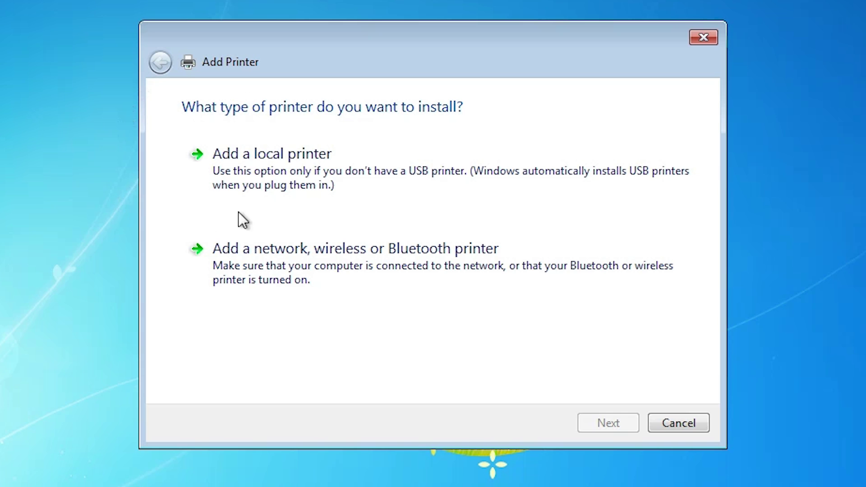
click(375, 168)
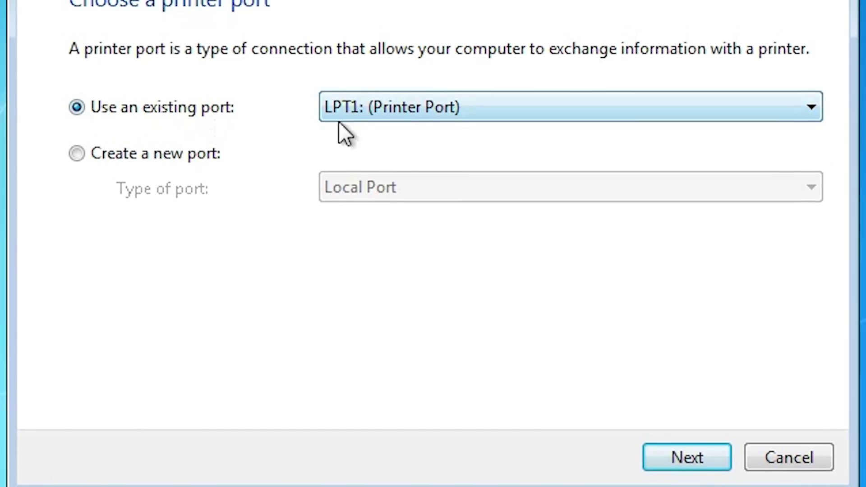
click(406, 109)
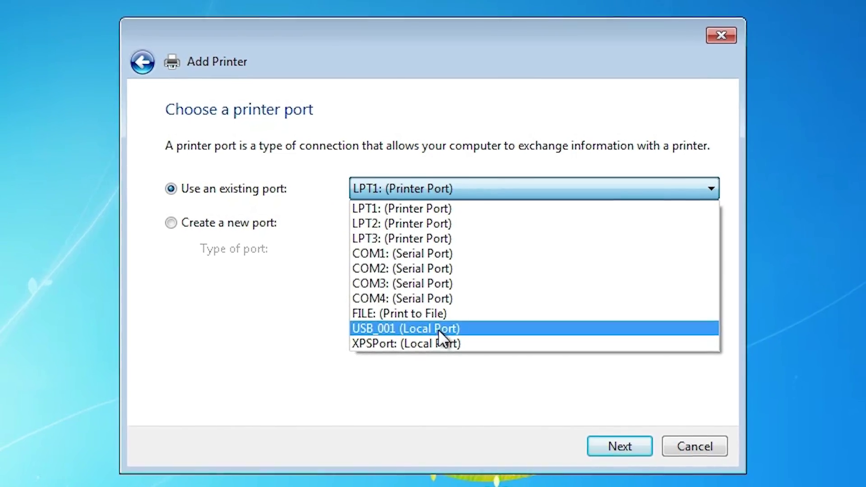
click(438, 330)
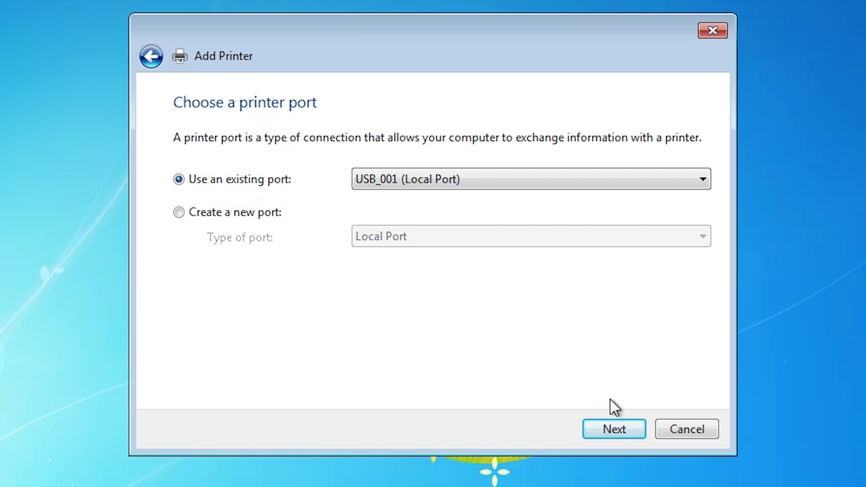
click(620, 426)
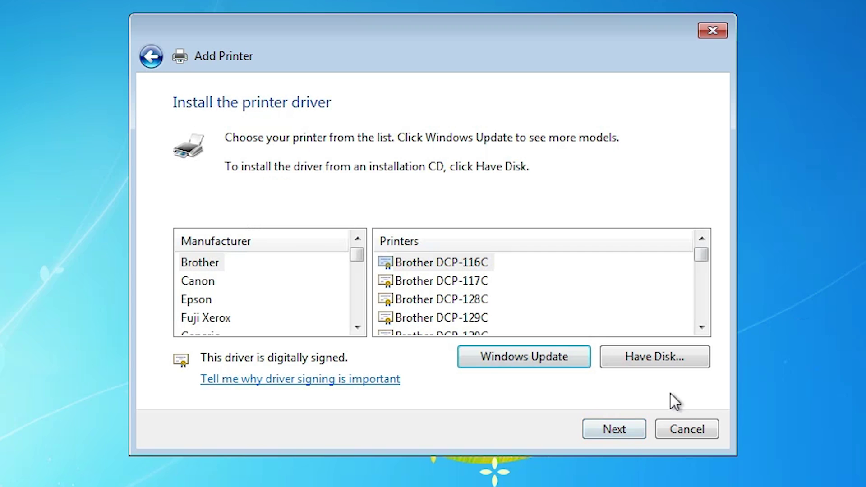
- Use Have Disk to load the E_JF1UPE setup file from Desktop > L3110 > WINX86
click(654, 361)
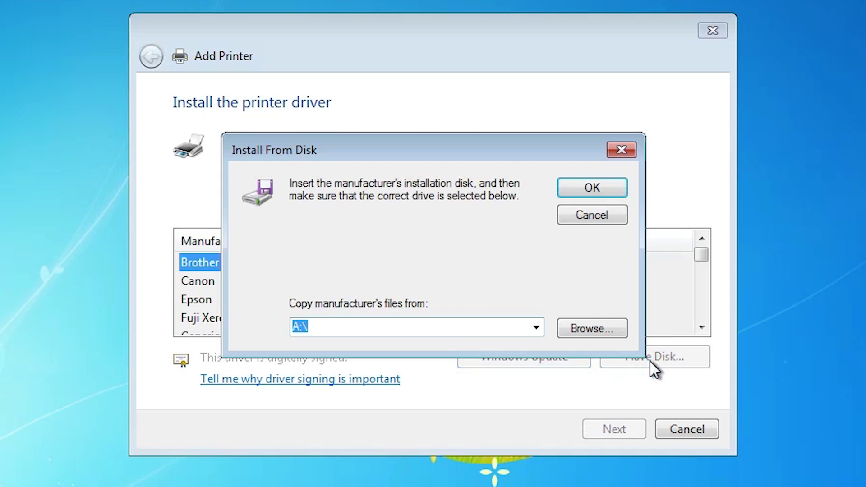
click(604, 334)
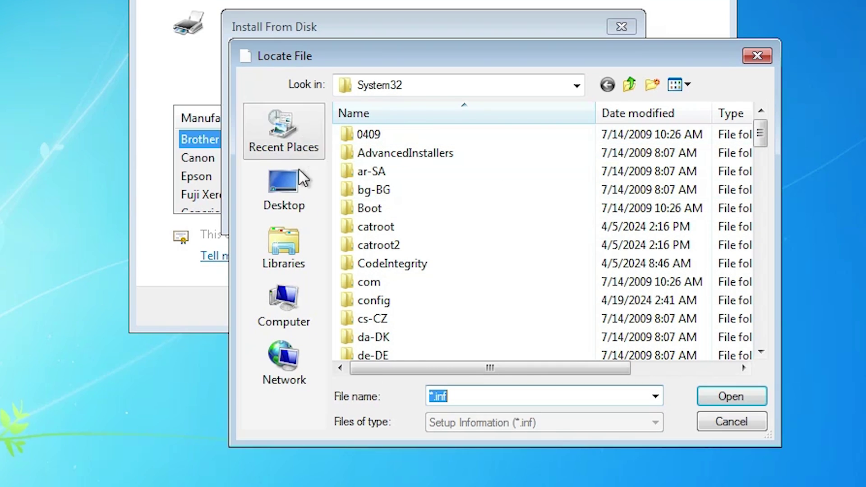
click(292, 309)
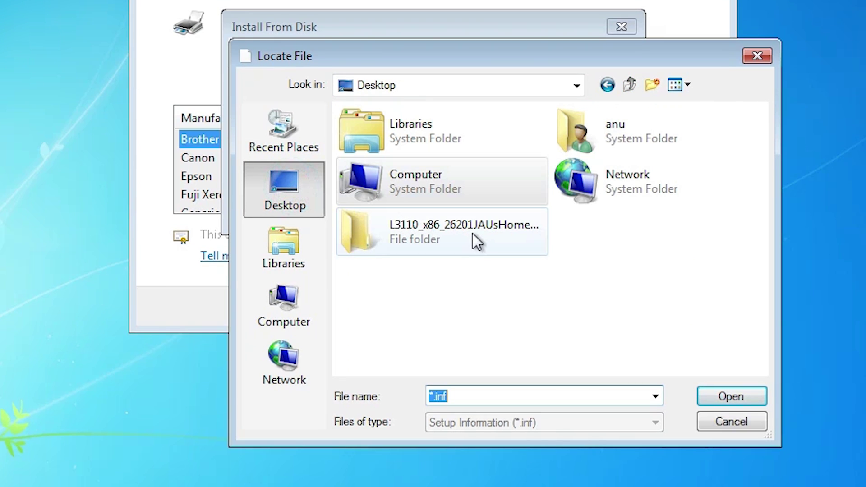
click(446, 247)
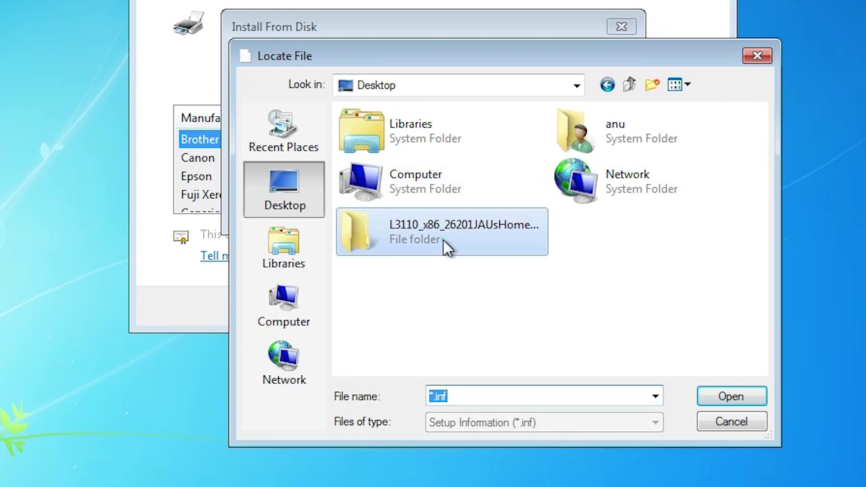
double_click(446, 247)
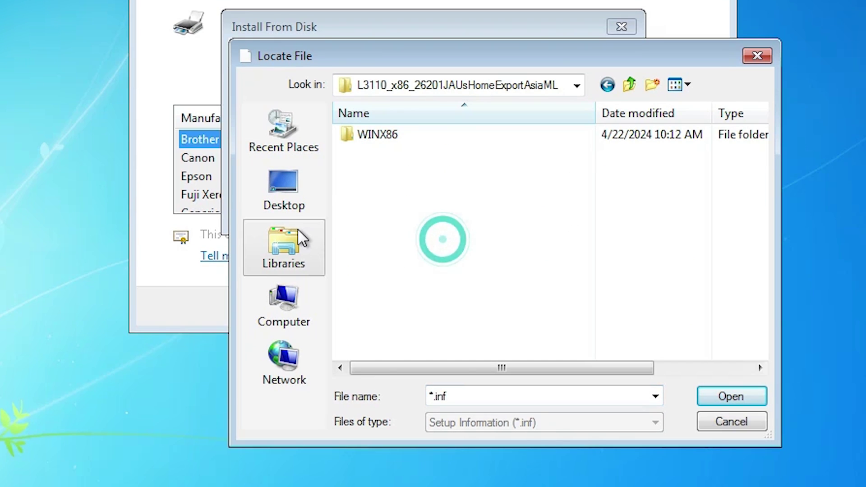
double_click(403, 143)
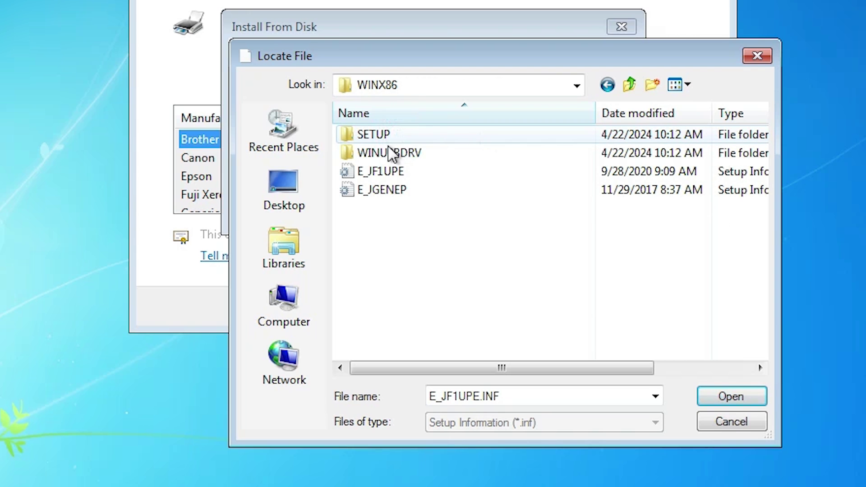
click(392, 188)
click(395, 172)
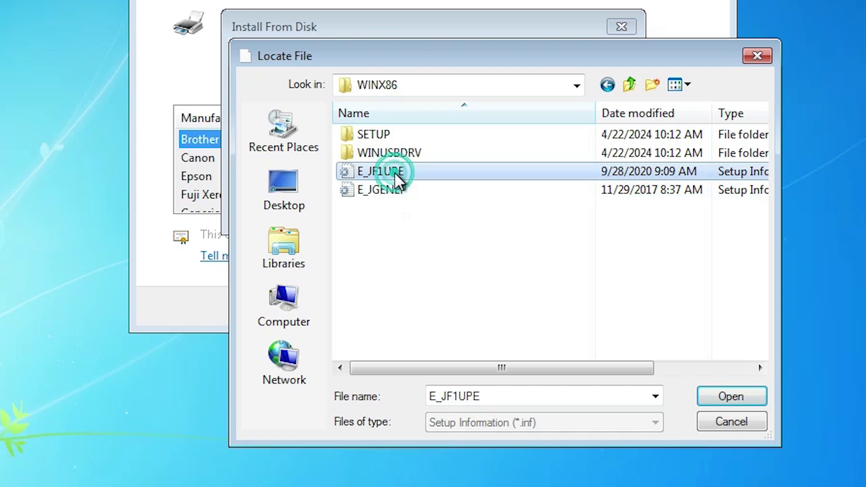
click(389, 189)
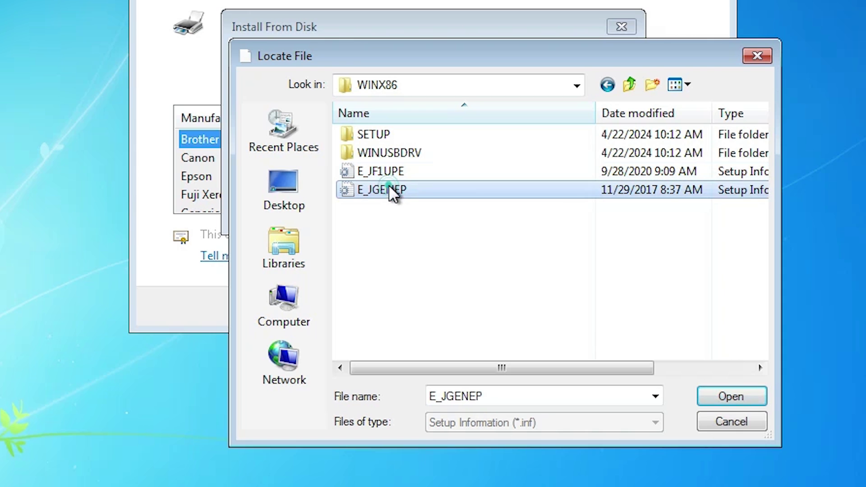
click(391, 172)
click(707, 393)
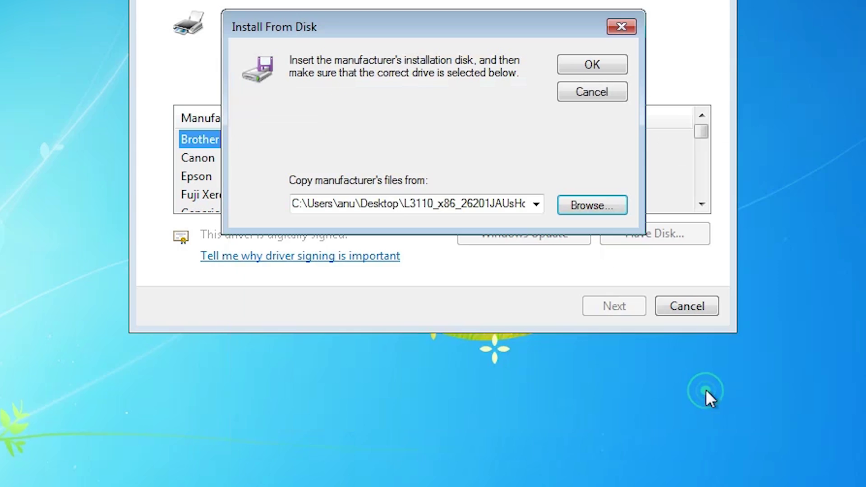
click(585, 66)
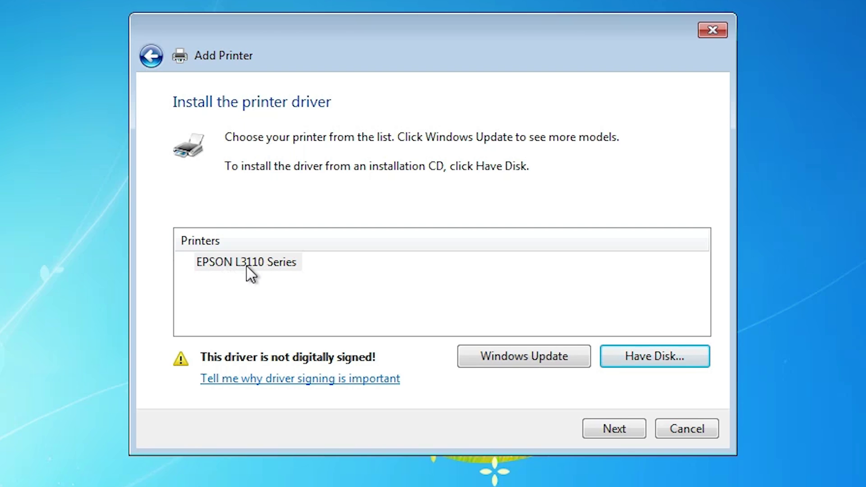
- Pick the EPSON L3110 Series driver and rename the printer to EPSON L3115
click(287, 263)
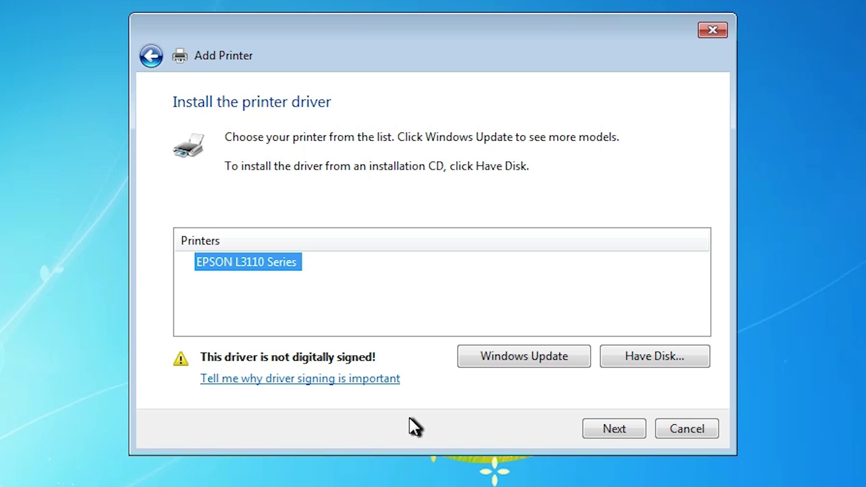
click(626, 434)
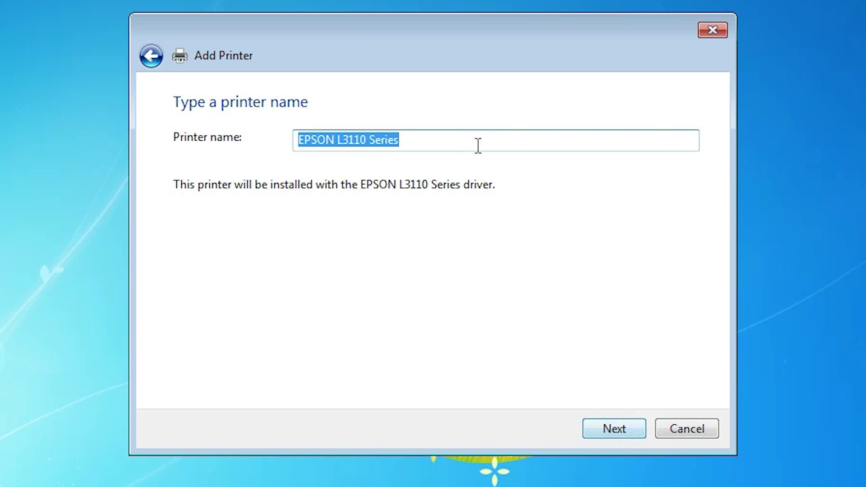
click(454, 138)
click(375, 140)
drag(348, 140, 419, 140)
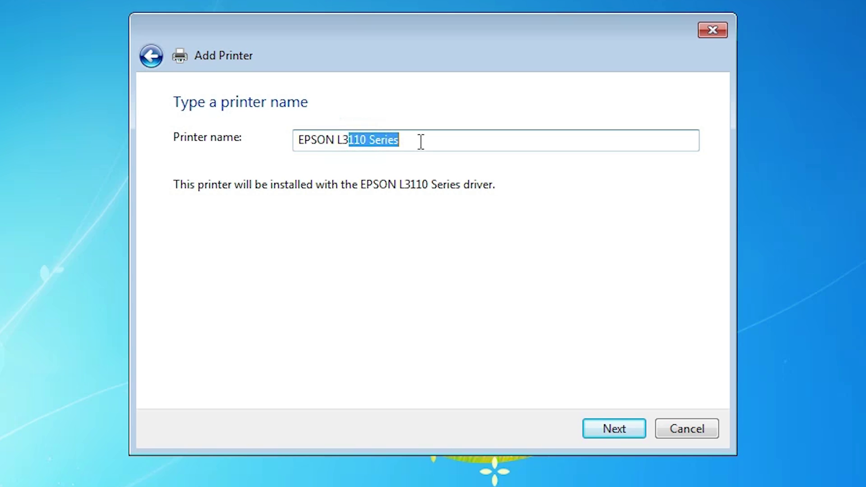
click(412, 139)
drag(361, 140, 399, 140)
text(5)
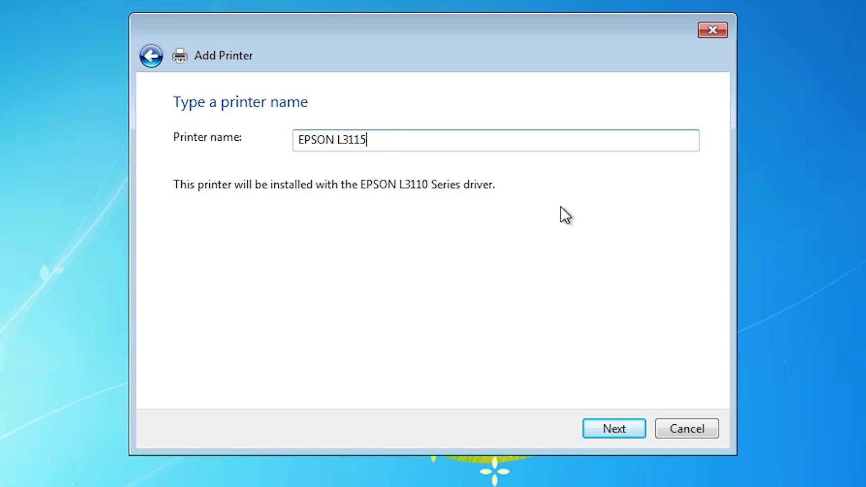
- Install the unsigned EPSON driver anyway and finish adding the EPSON L3115 printer
click(605, 428)
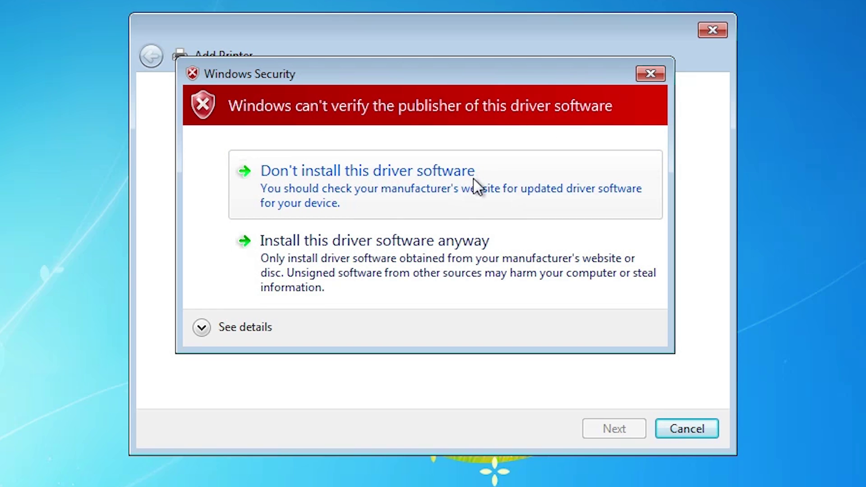
click(405, 264)
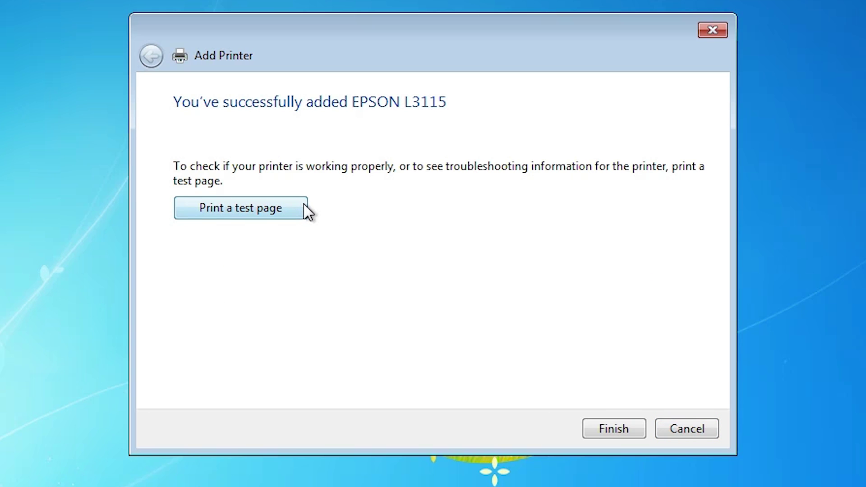
click(621, 426)
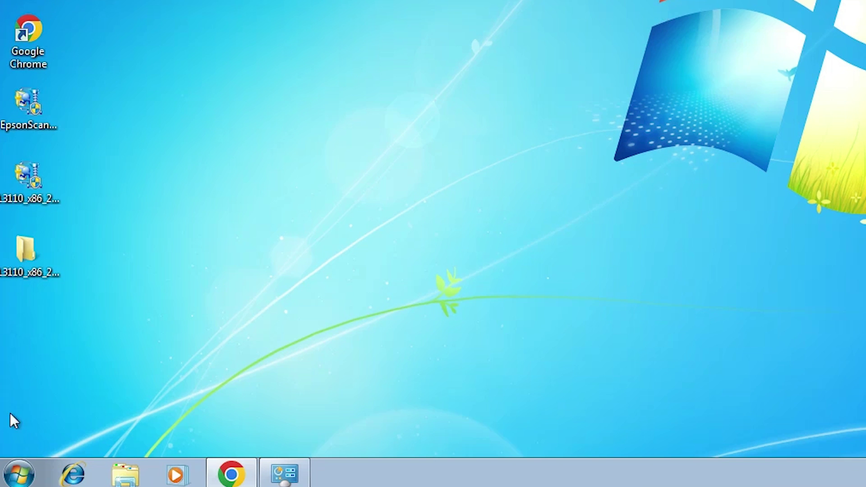
- Open Devices and Printers from the Start menu's Control Panel to check for EPSON L3115
click(20, 475)
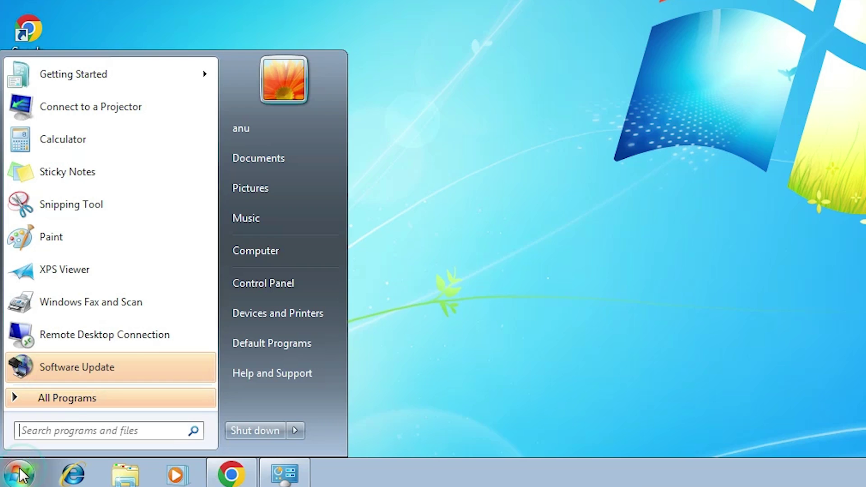
click(271, 280)
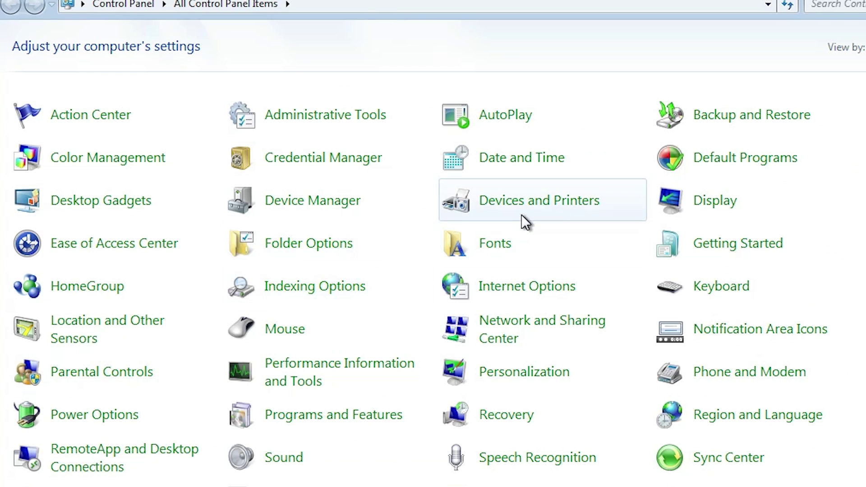
click(535, 203)
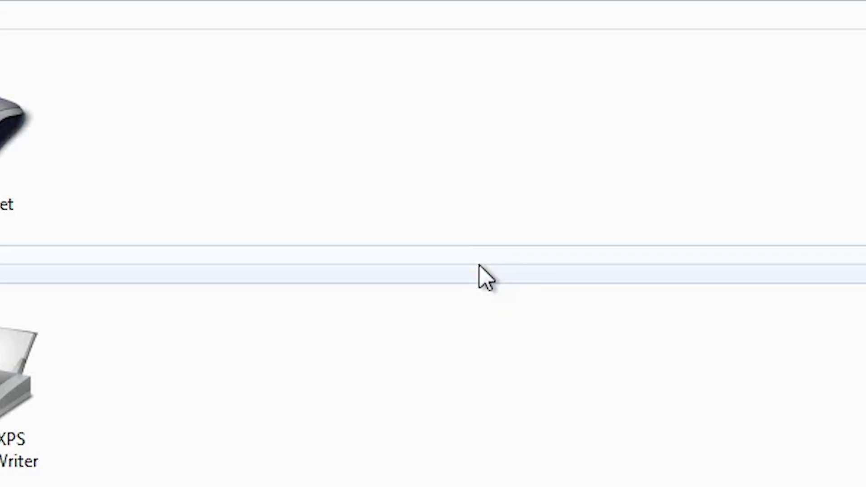